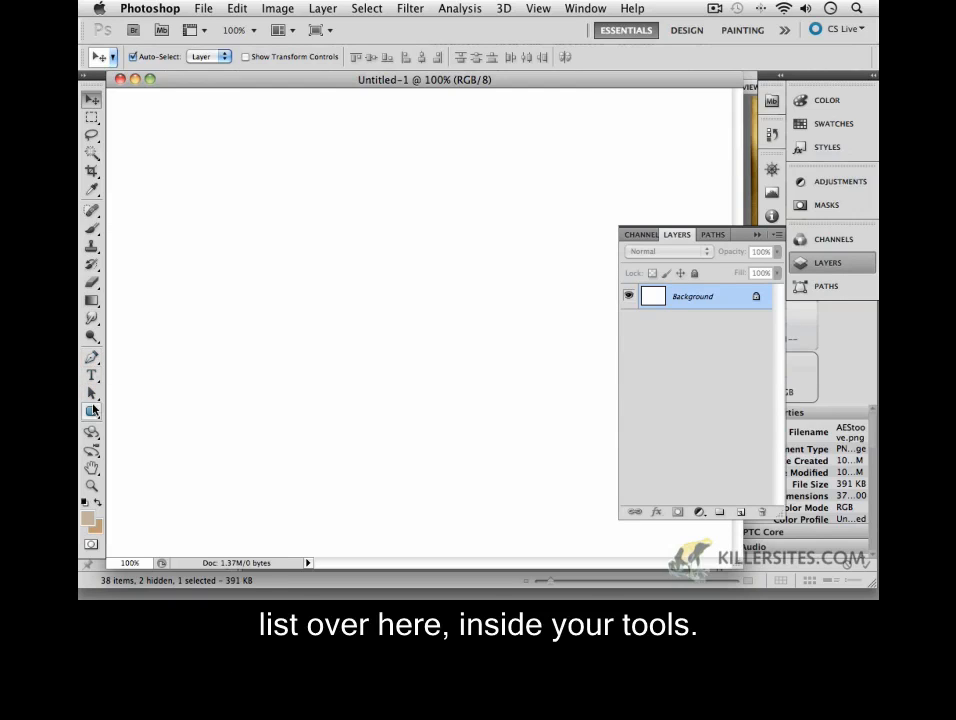
{"action": "double_click", "coordinate": [87, 78]}
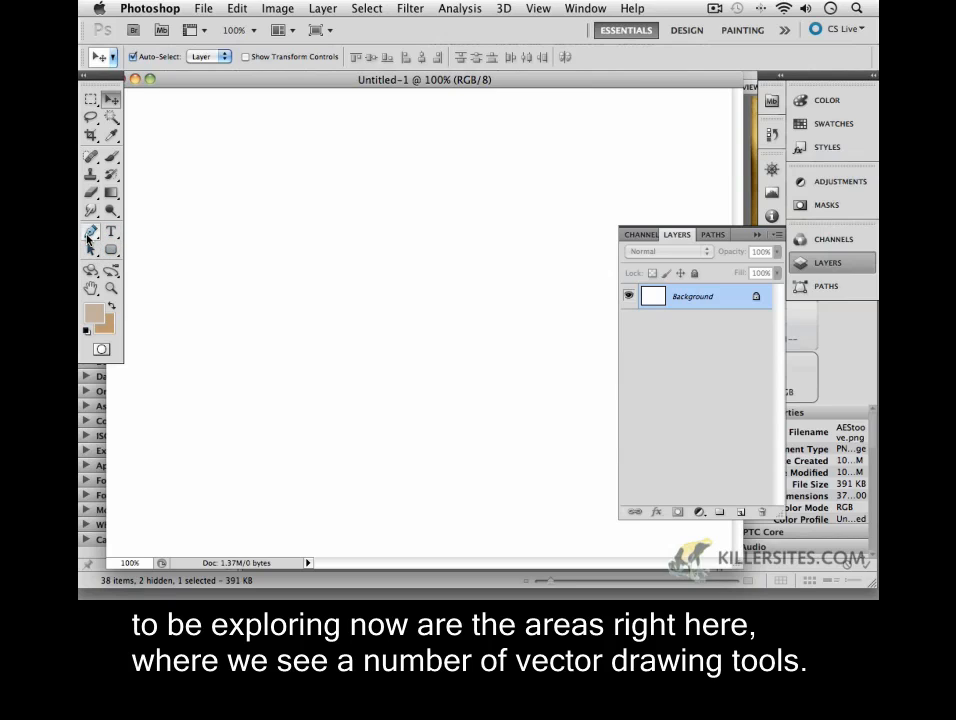
{"action": "left_click", "coordinate": [96, 76]}
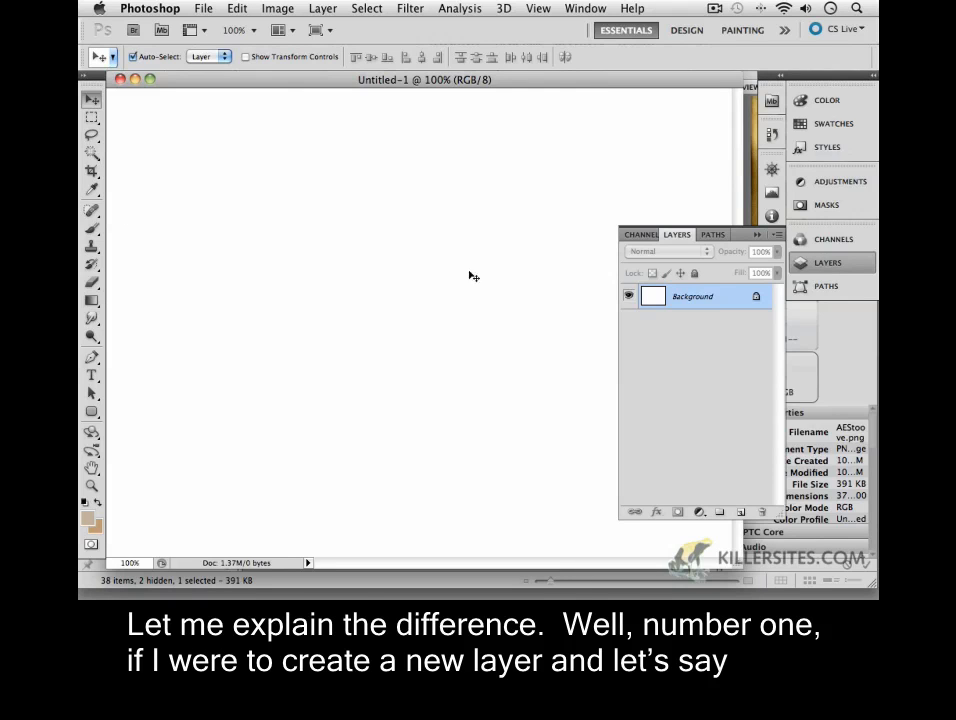
Make a circular marquee selection on a new layer, fill it with the tan foreground color and deselect it.
{"action": "left_click", "coordinate": [741, 512]}
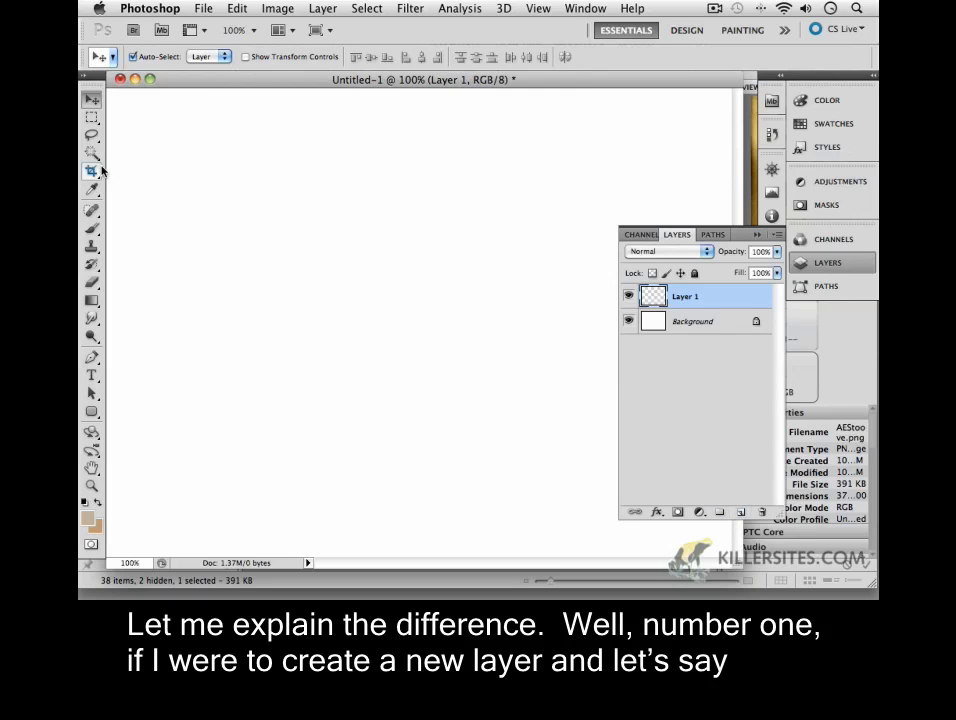
{"action": "left_click_drag", "start_coordinate": [92, 118], "coordinate": [126, 131]}
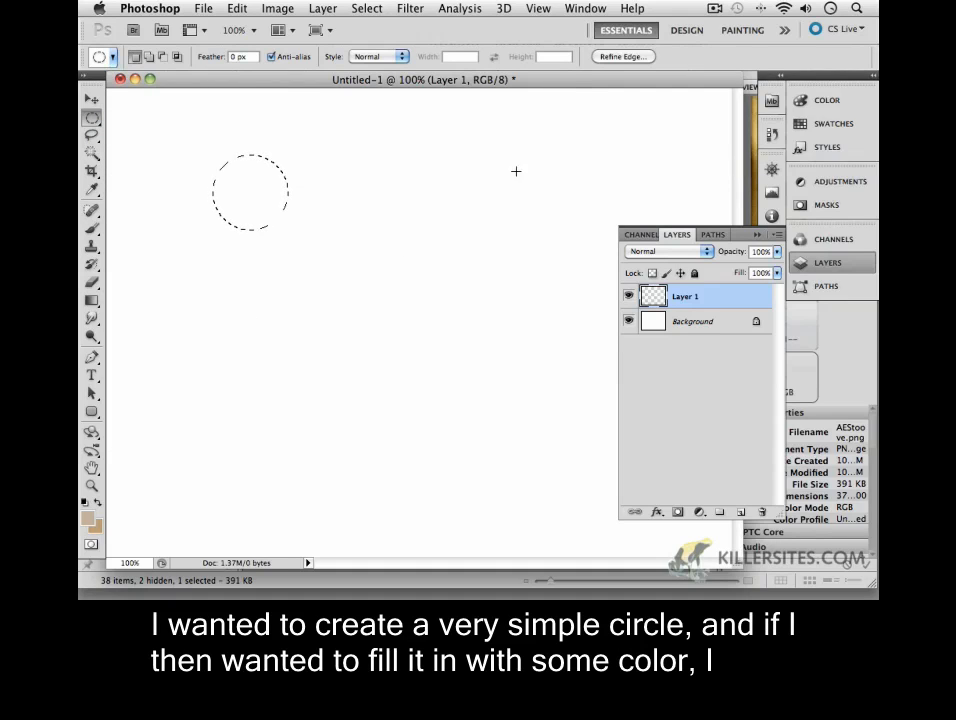
{"action": "left_click_drag", "start_coordinate": [92, 300], "coordinate": [130, 312]}
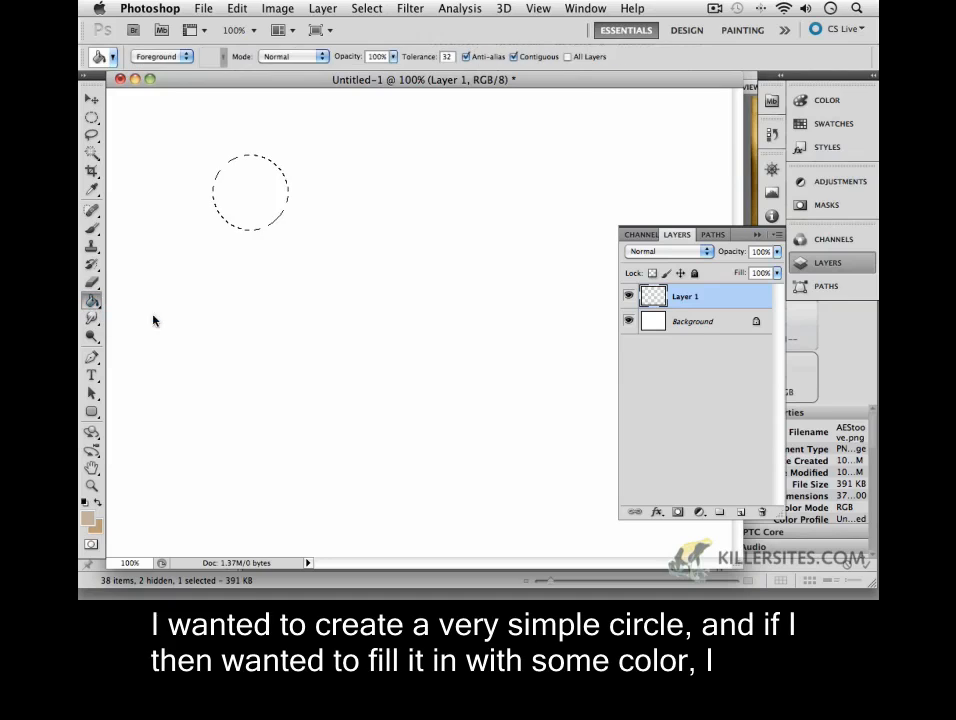
{"action": "left_click", "coordinate": [239, 178]}
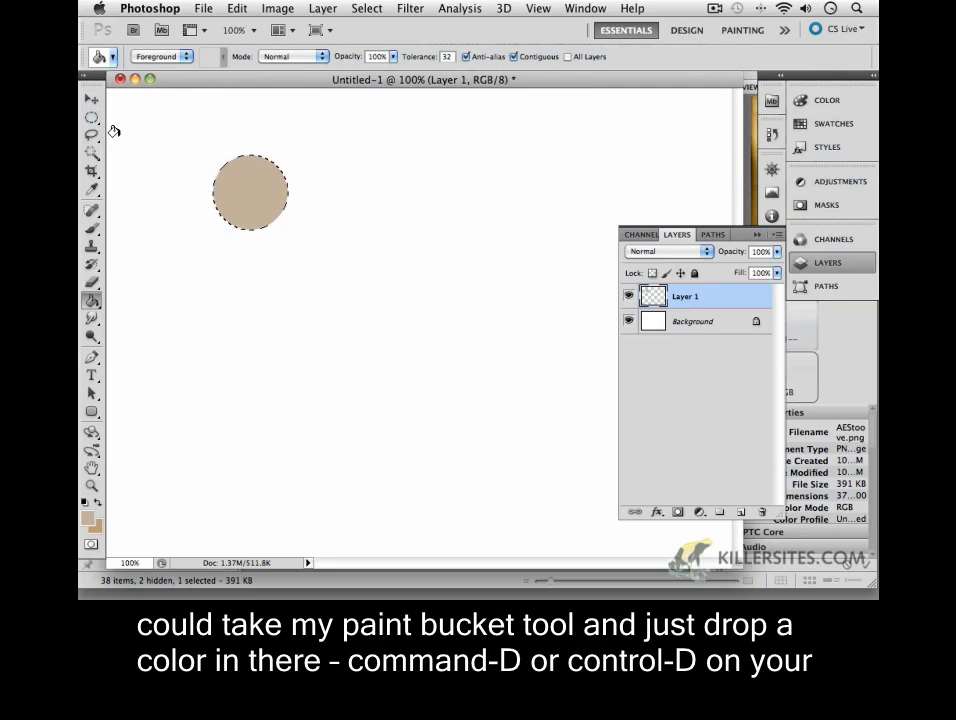
{"action": "key", "text": "super+d"}
Move the filled circle slightly up and to the right, and rename its layer "pixel circle".
{"action": "left_click", "coordinate": [91, 99]}
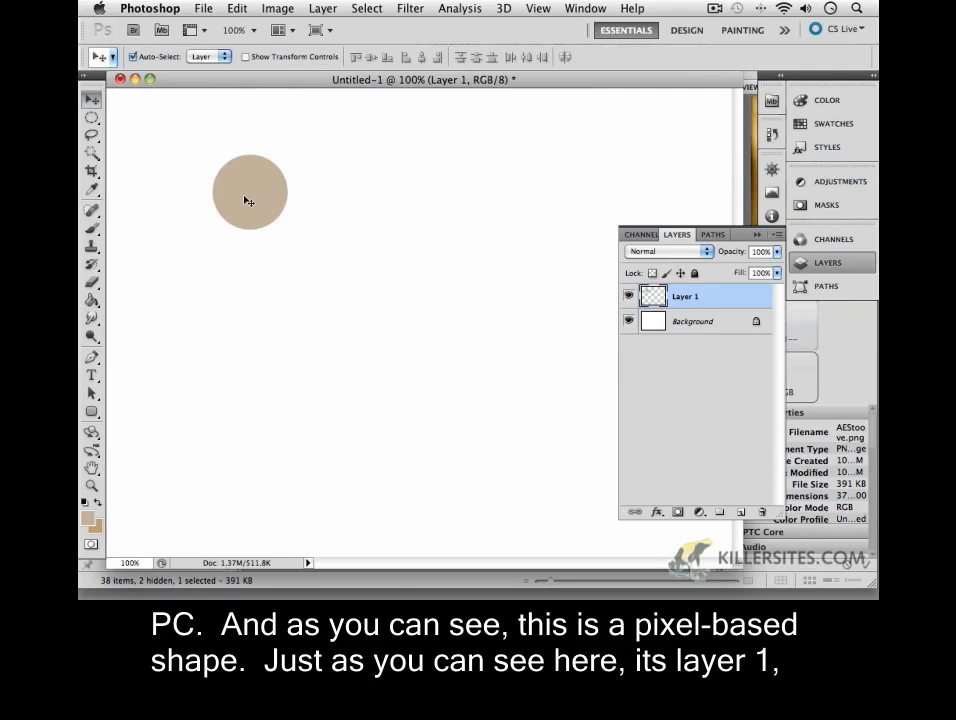
{"action": "left_click_drag", "start_coordinate": [248, 201], "coordinate": [350, 196]}
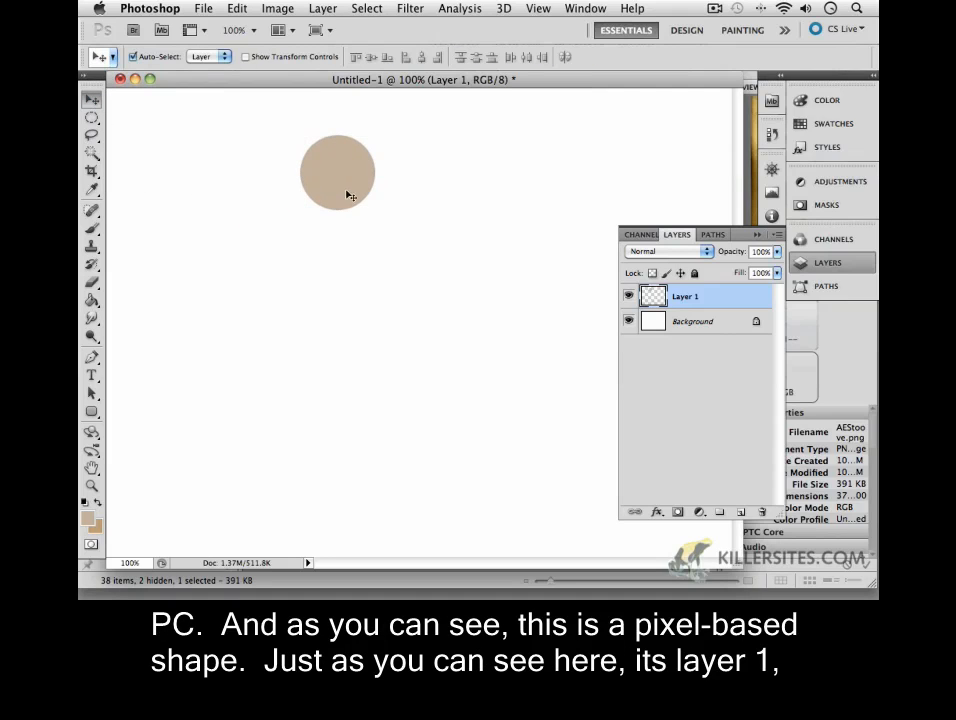
{"action": "double_click", "coordinate": [684, 298]}
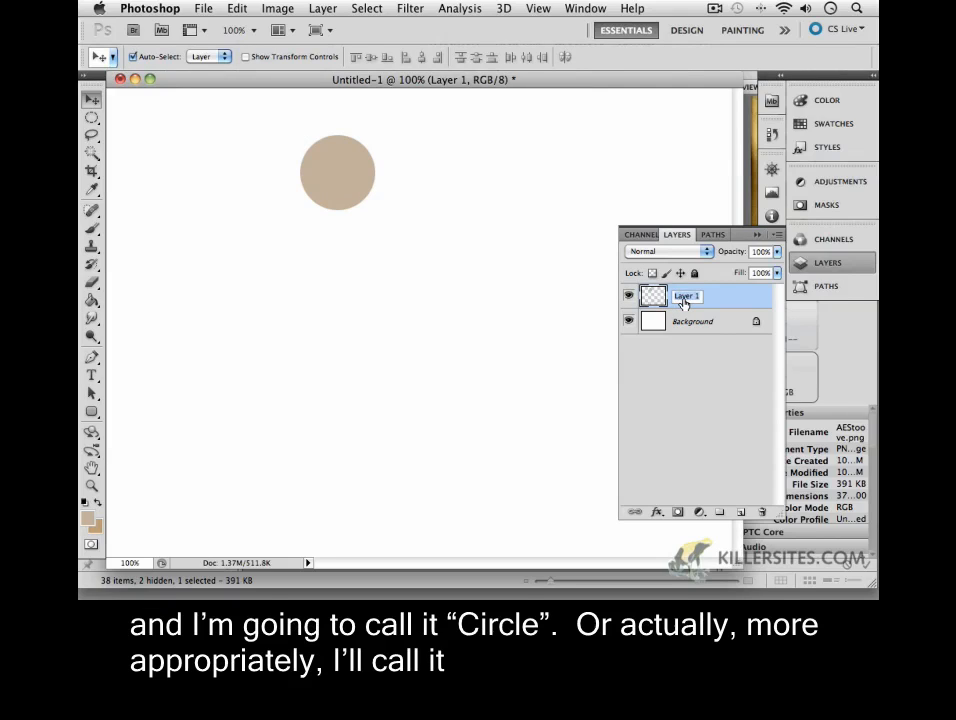
{"action": "type", "text": "Cpixel circle"}
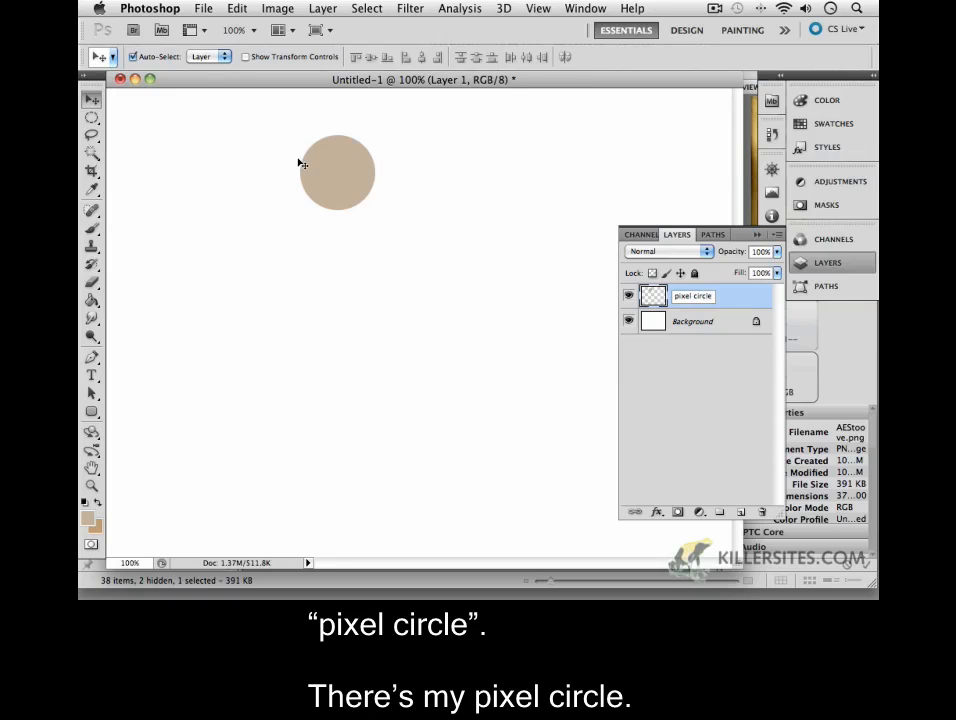
{"action": "key", "text": "Return"}
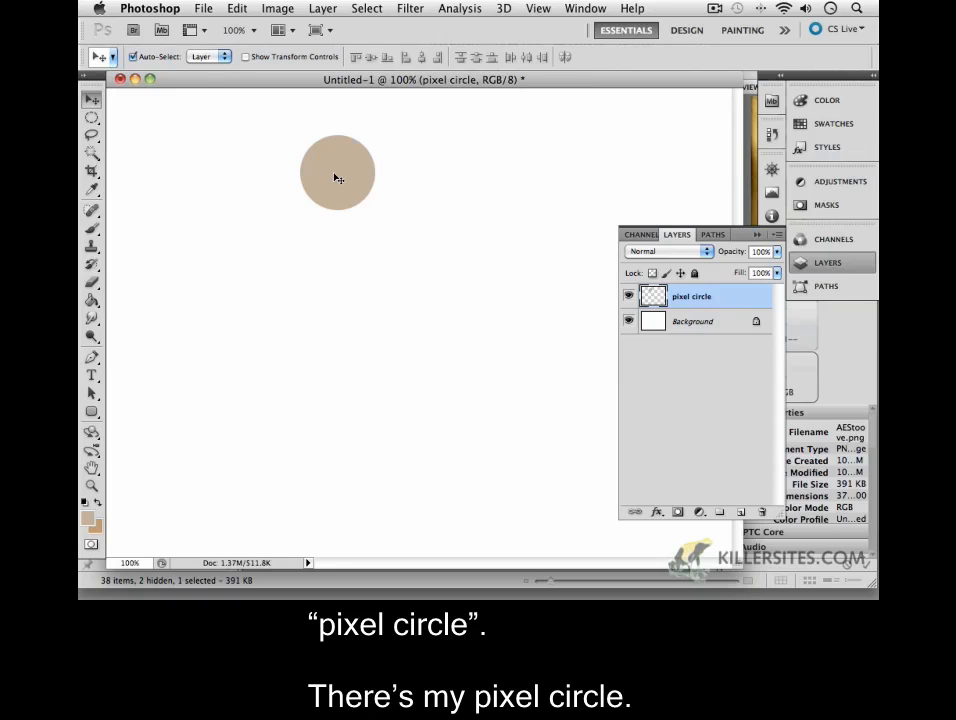
Draw a vector circle as a tan shape layer with the Ellipse tool, left of the pixel circle and about the same size.
{"action": "left_click", "coordinate": [91, 413]}
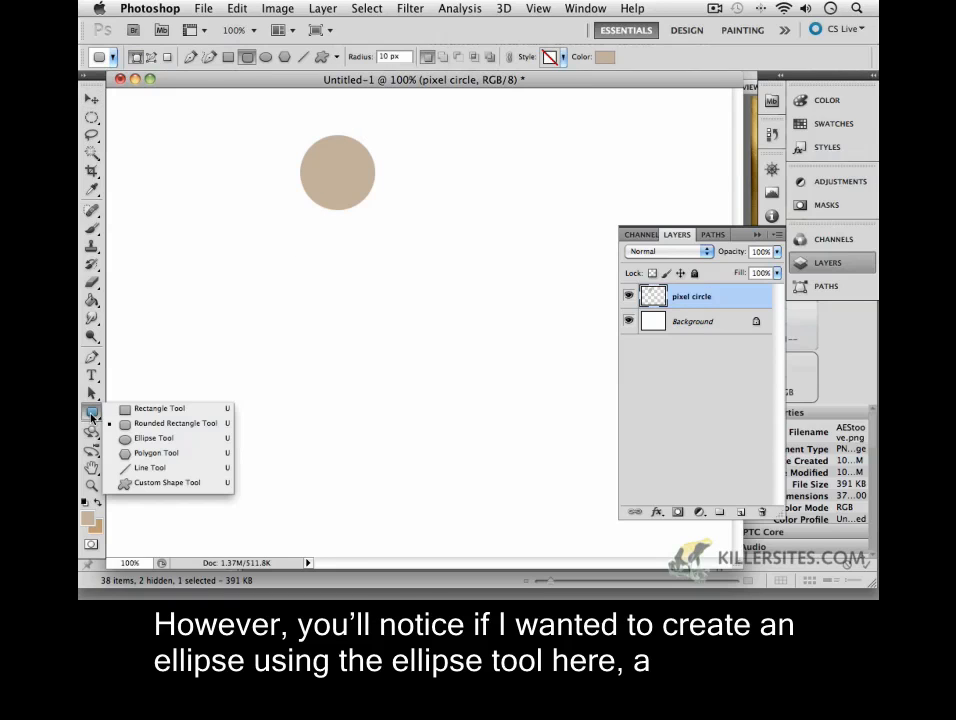
{"action": "left_click", "coordinate": [140, 438]}
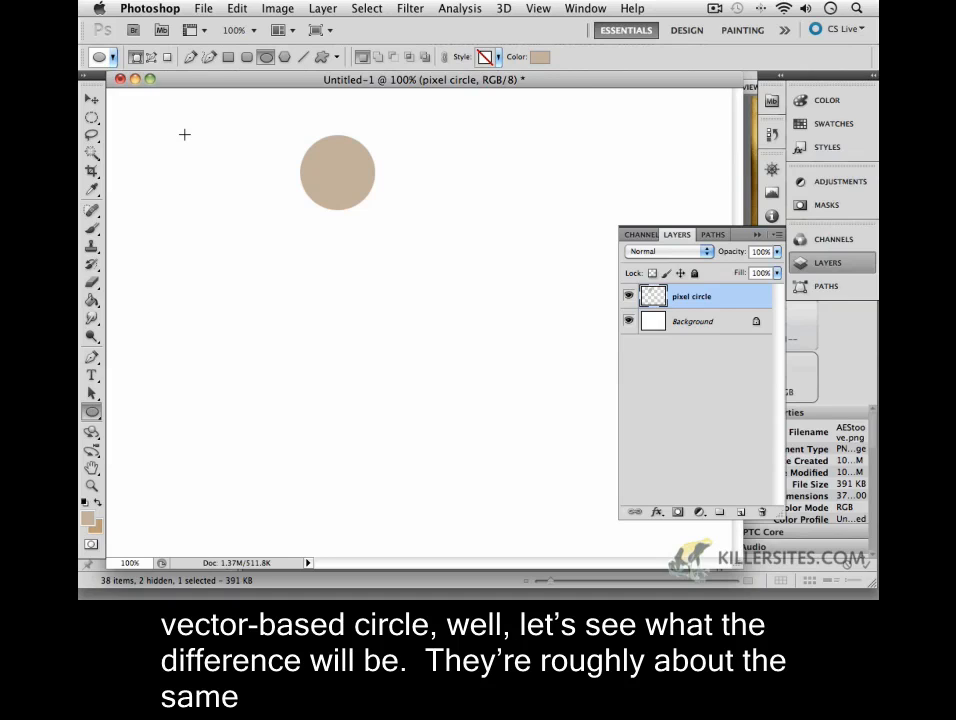
{"action": "left_click_drag", "start_coordinate": [184, 134], "coordinate": [261, 262]}
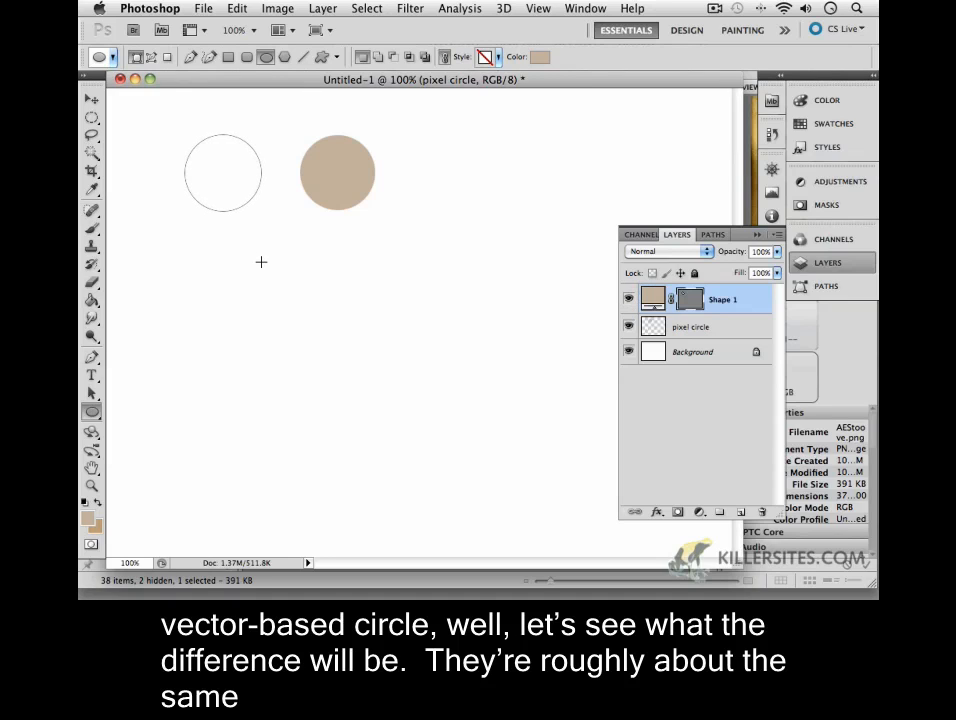
Move the vector circle closer to the pixel circle and deselect its layer to hide the path outline.
{"action": "key", "text": "v"}
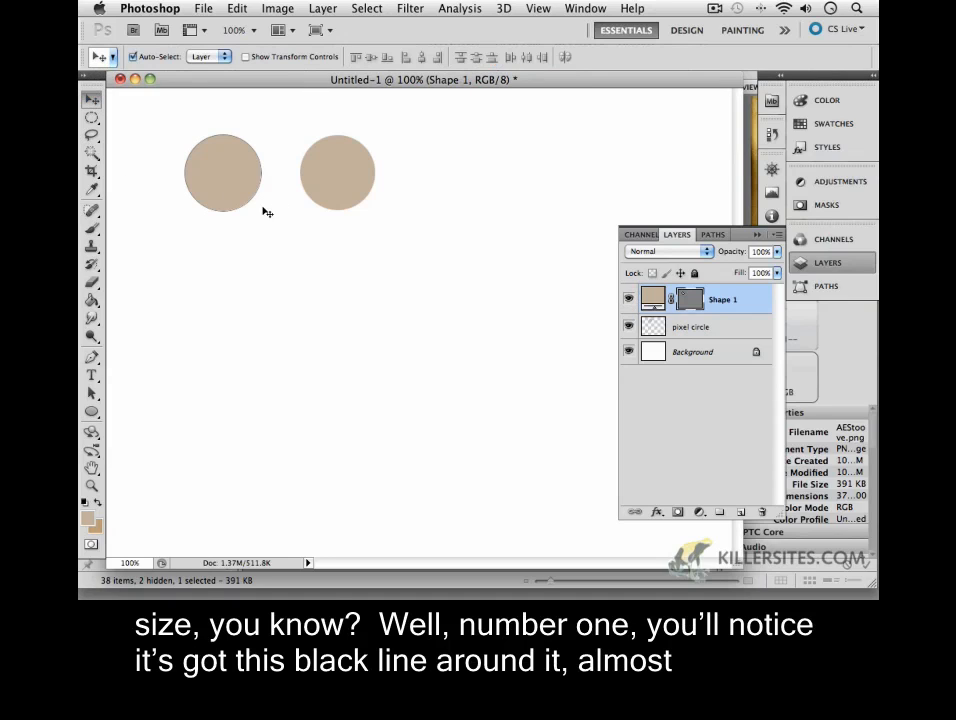
{"action": "left_click_drag", "start_coordinate": [211, 154], "coordinate": [244, 188]}
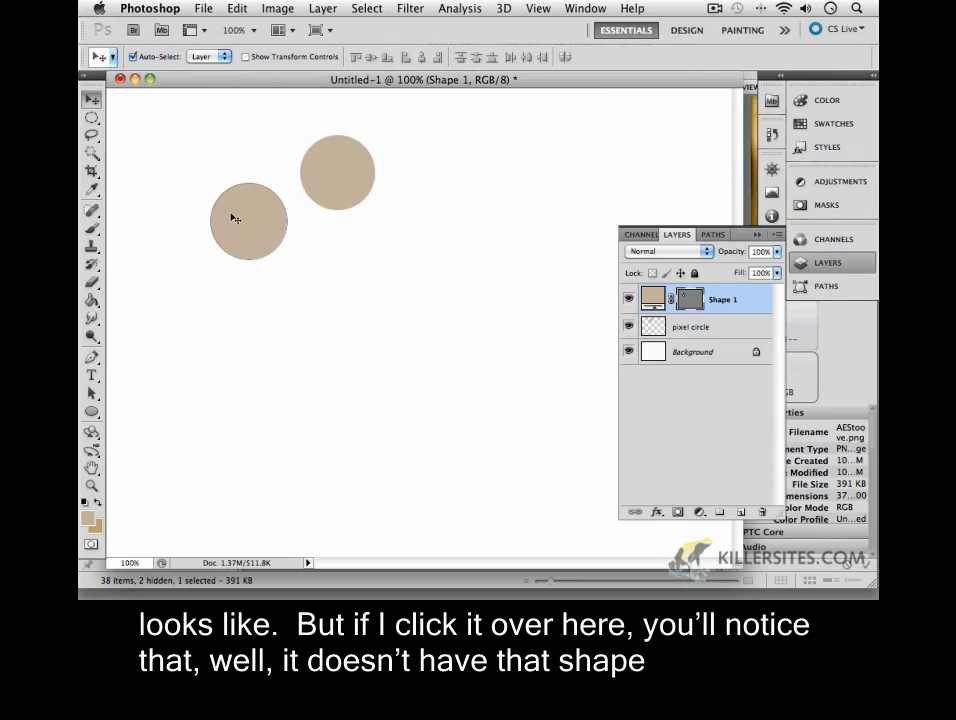
{"action": "left_click", "coordinate": [212, 154]}
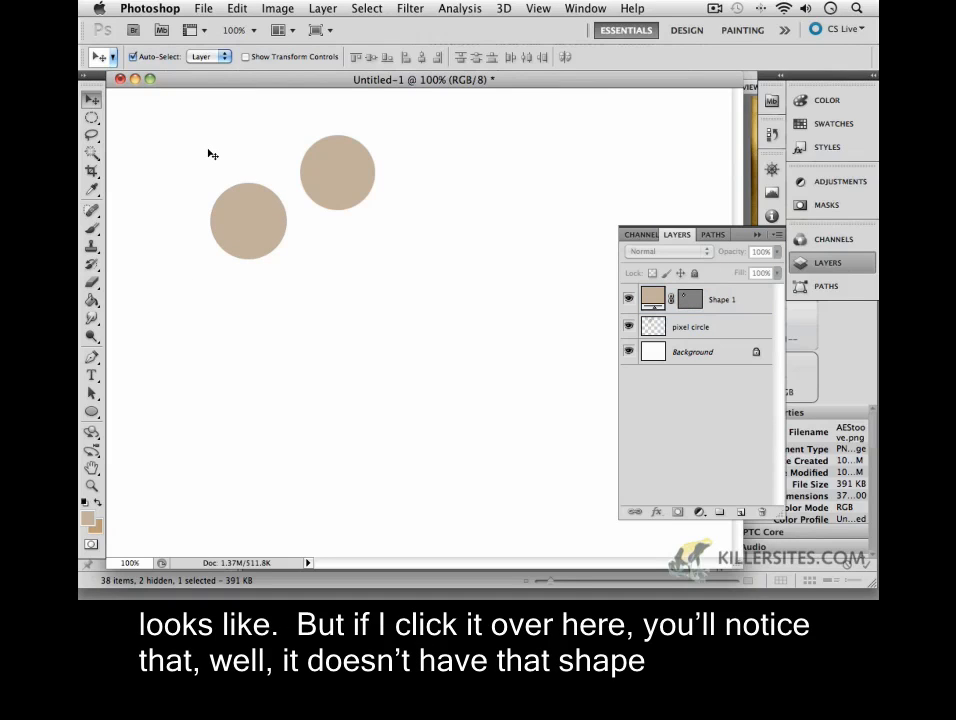
{"action": "left_click_drag", "start_coordinate": [250, 226], "coordinate": [247, 200]}
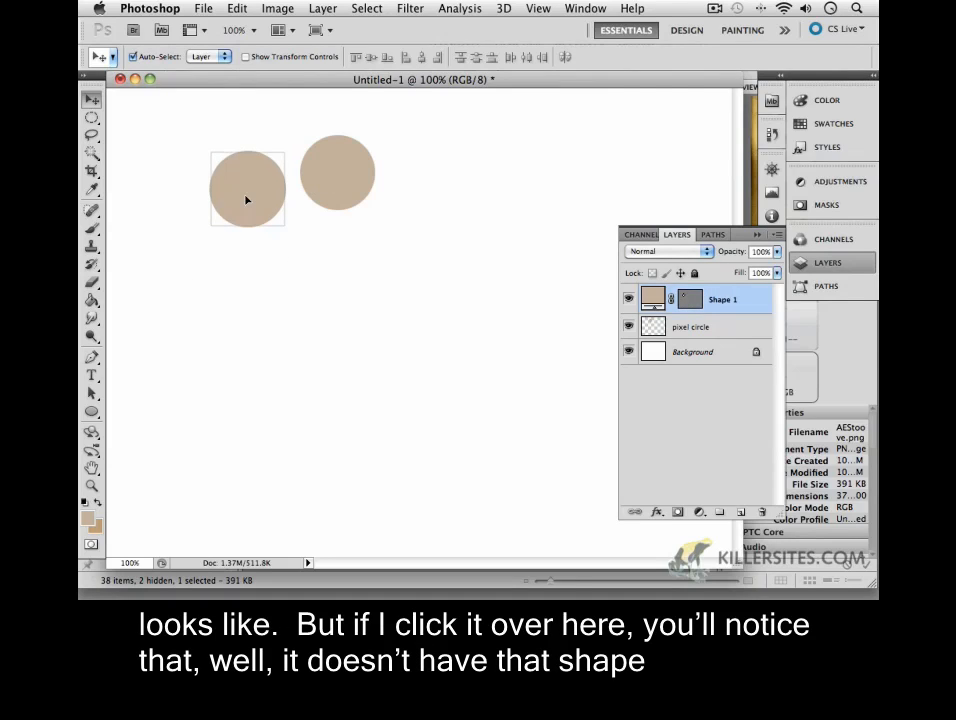
Scale the pixel circle proportionally to 256.77% with Free Transform and reposition it to the right of the vector circle.
{"action": "mouse_move", "coordinate": [327, 181]}
{"action": "left_mouse_down"}
{"action": "mouse_move", "coordinate": [275, 212]}
{"action": "mouse_move", "coordinate": [358, 164]}
{"action": "mouse_move", "coordinate": [319, 173]}
{"action": "left_mouse_up"}
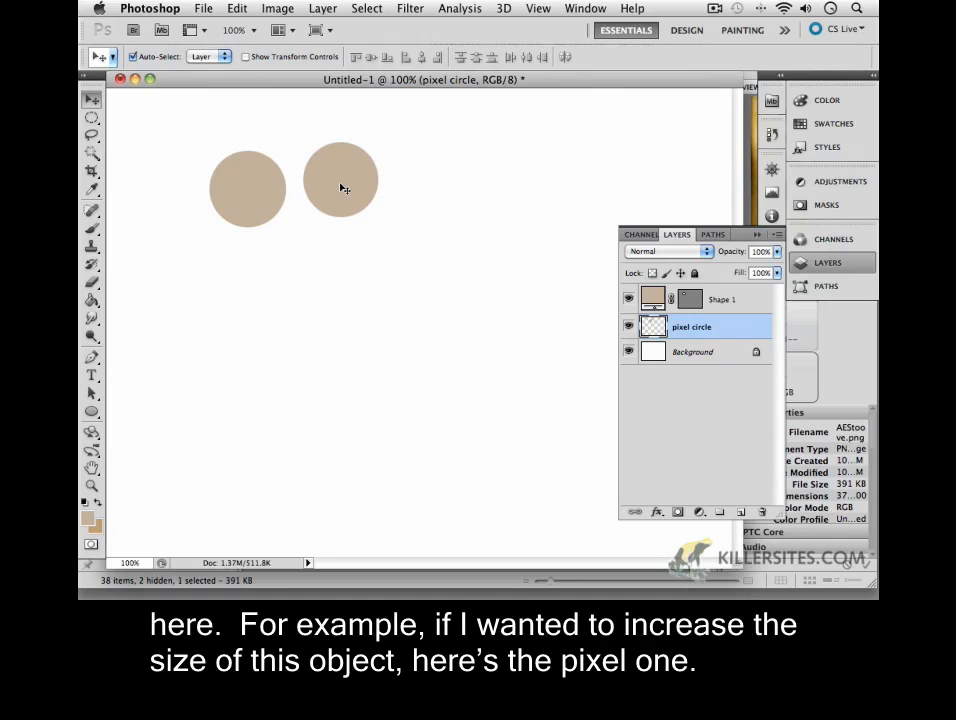
{"action": "left_click_drag", "start_coordinate": [342, 188], "coordinate": [341, 214]}
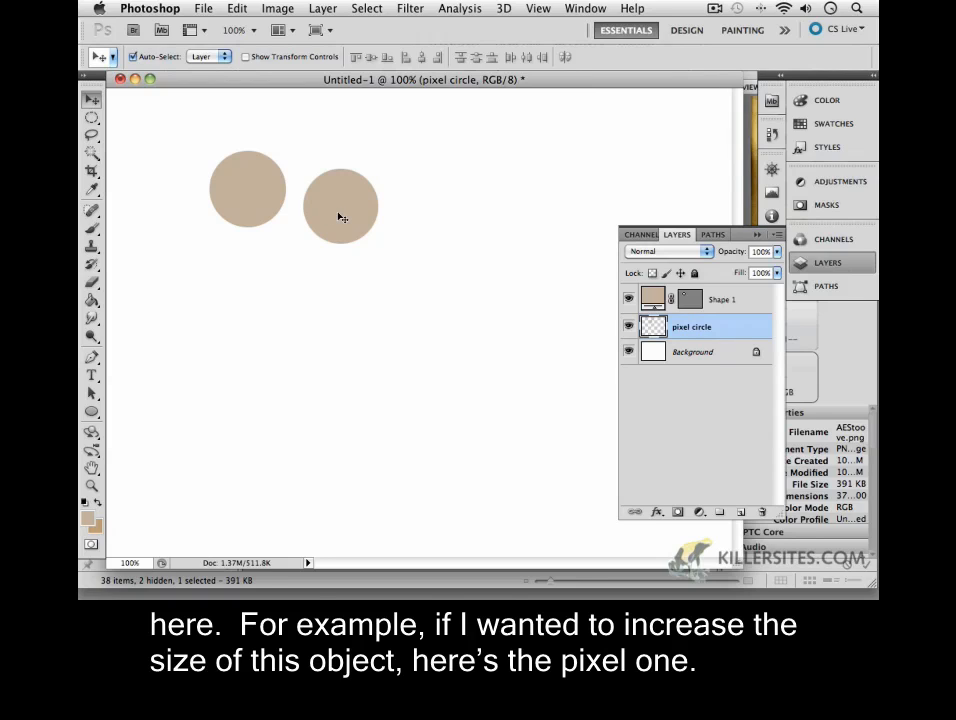
{"action": "key", "text": "ctrl+t"}
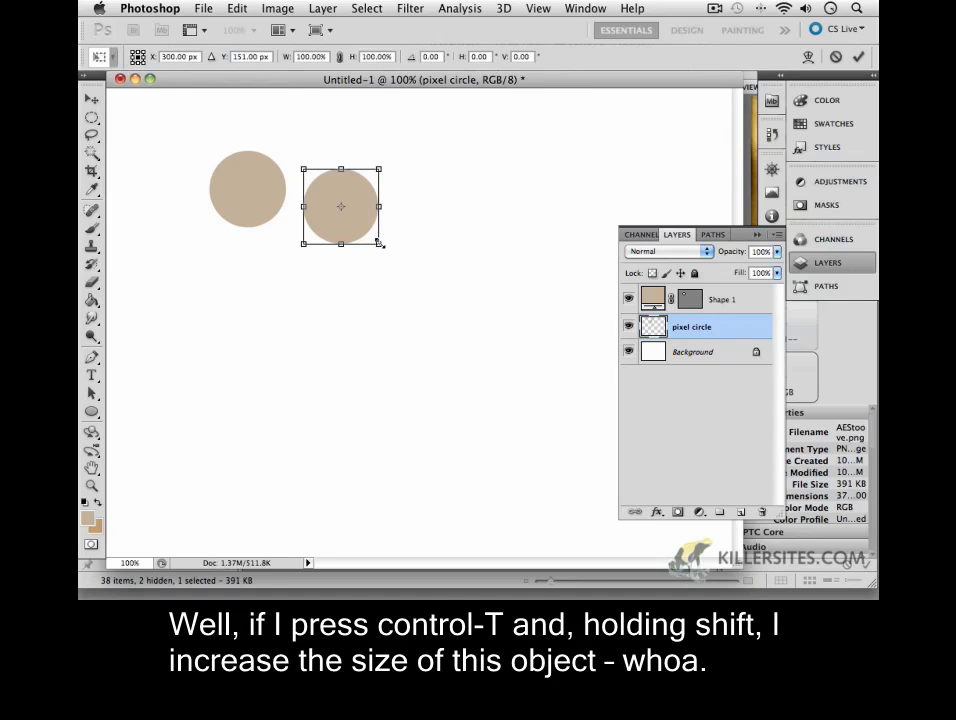
{"action": "left_click_drag", "start_coordinate": [378, 242], "coordinate": [465, 382]}
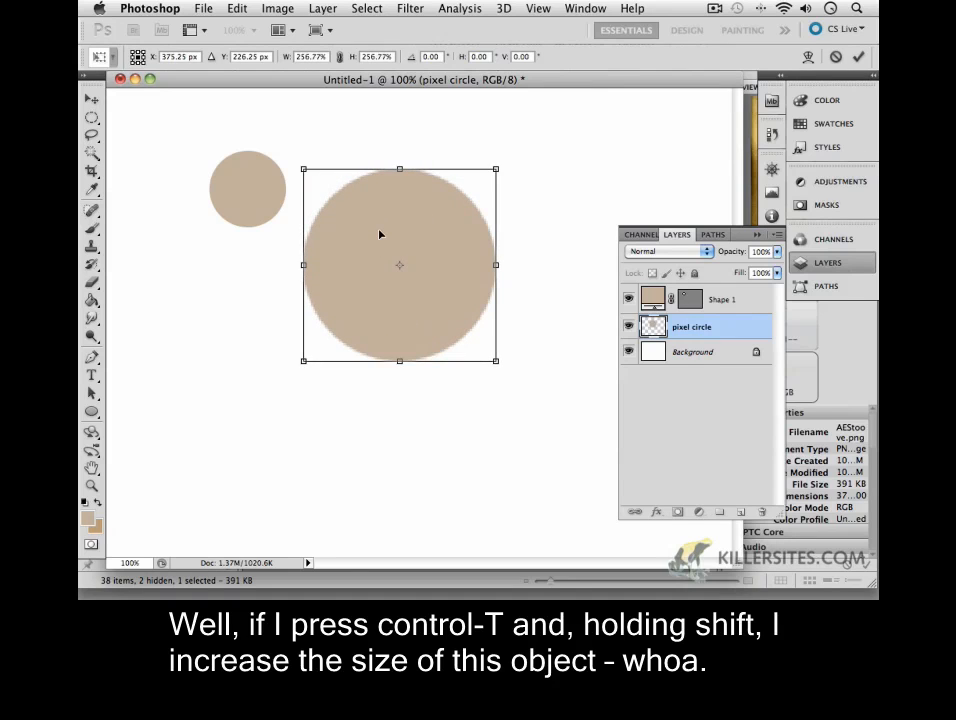
{"action": "key", "text": "Return"}
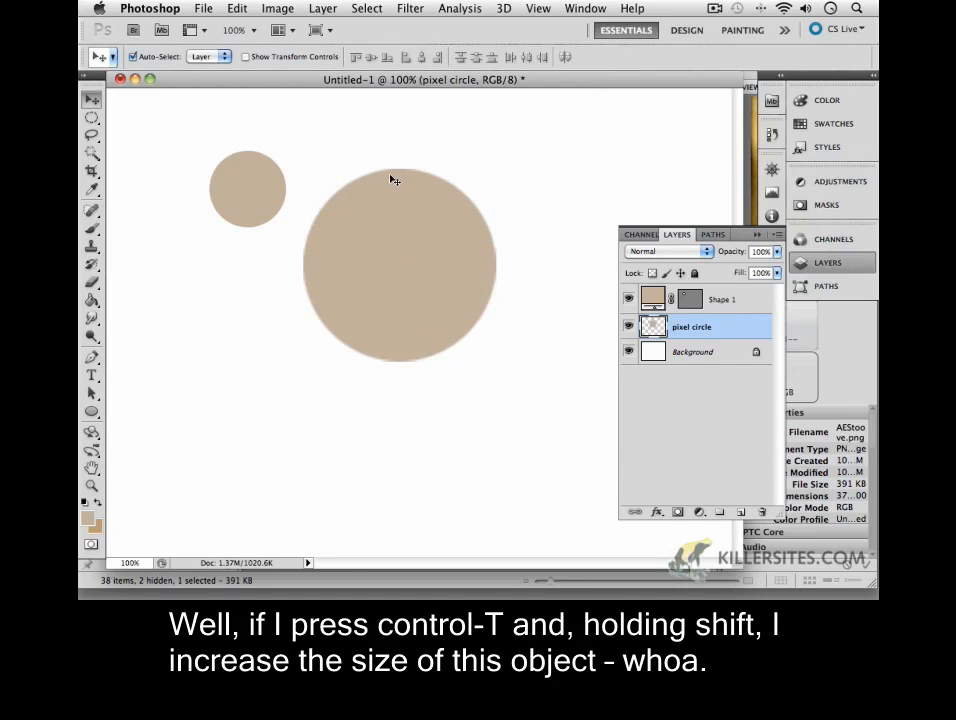
{"action": "left_click_drag", "start_coordinate": [378, 232], "coordinate": [388, 190]}
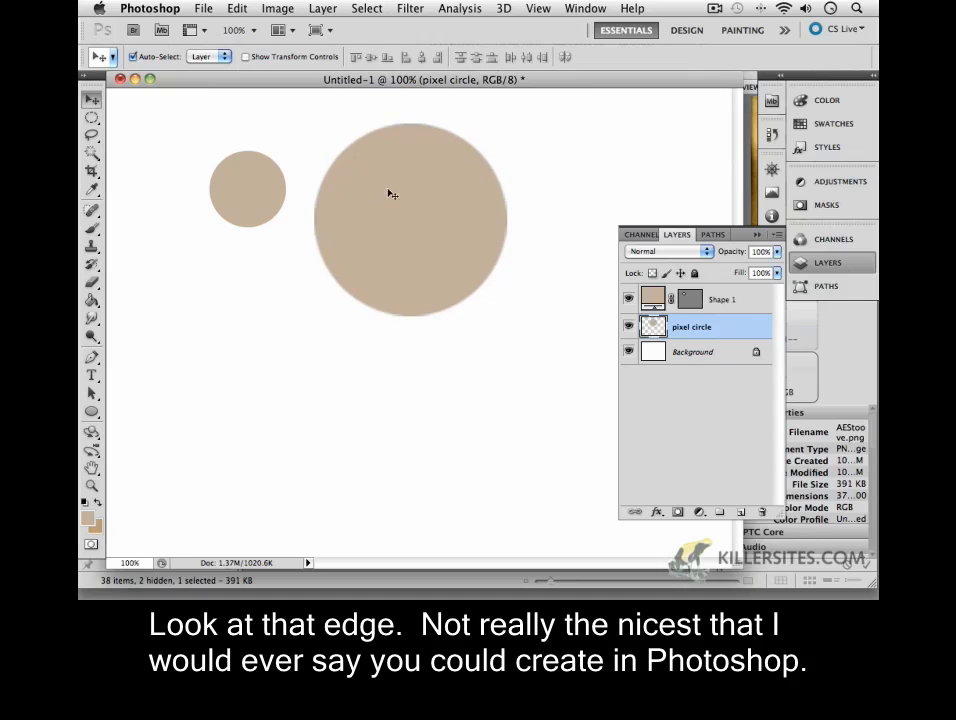
Move the vector circle down and left, and enlarge it proportionally with Free Transform until it is bigger than the pixel circle.
{"action": "left_click_drag", "start_coordinate": [240, 207], "coordinate": [165, 274]}
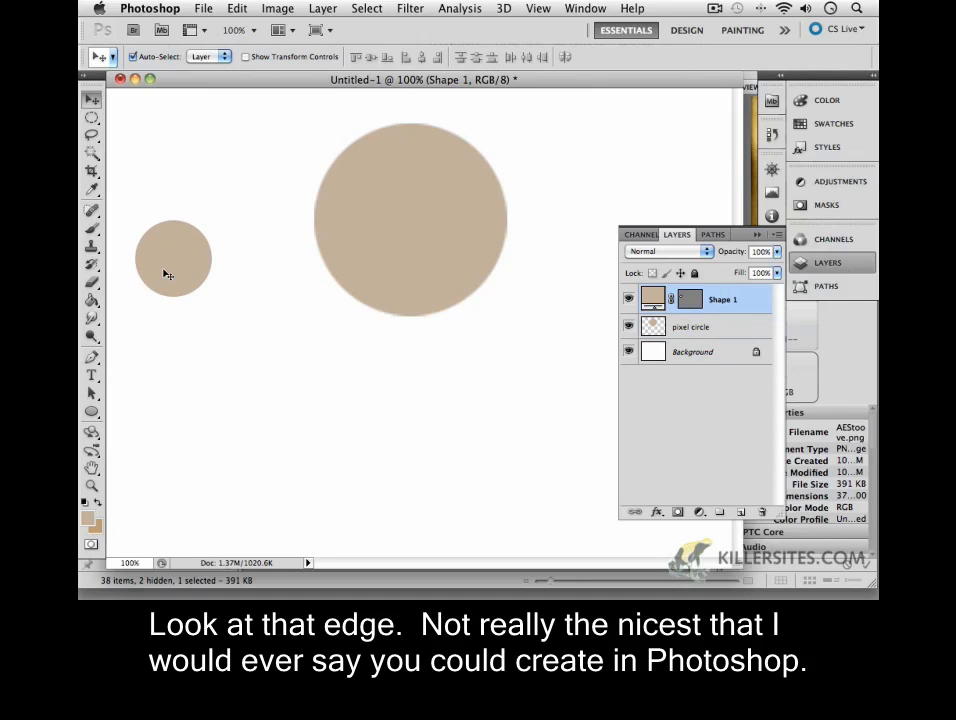
{"action": "key", "text": "super+t"}
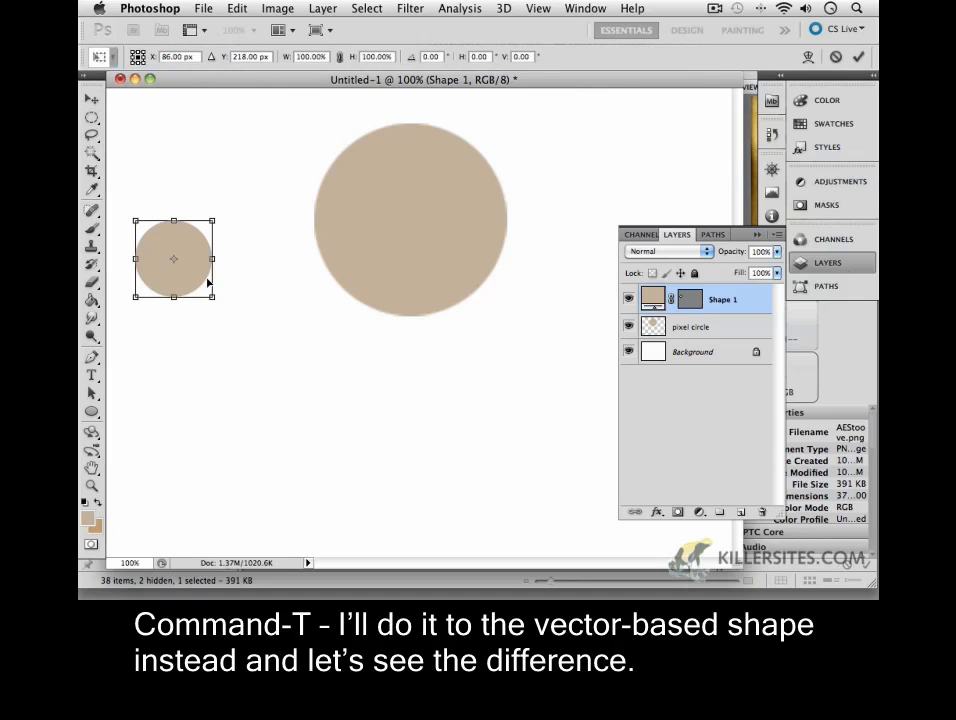
{"action": "left_click_drag", "start_coordinate": [208, 294], "coordinate": [402, 450]}
{"action": "key", "text": "Return"}
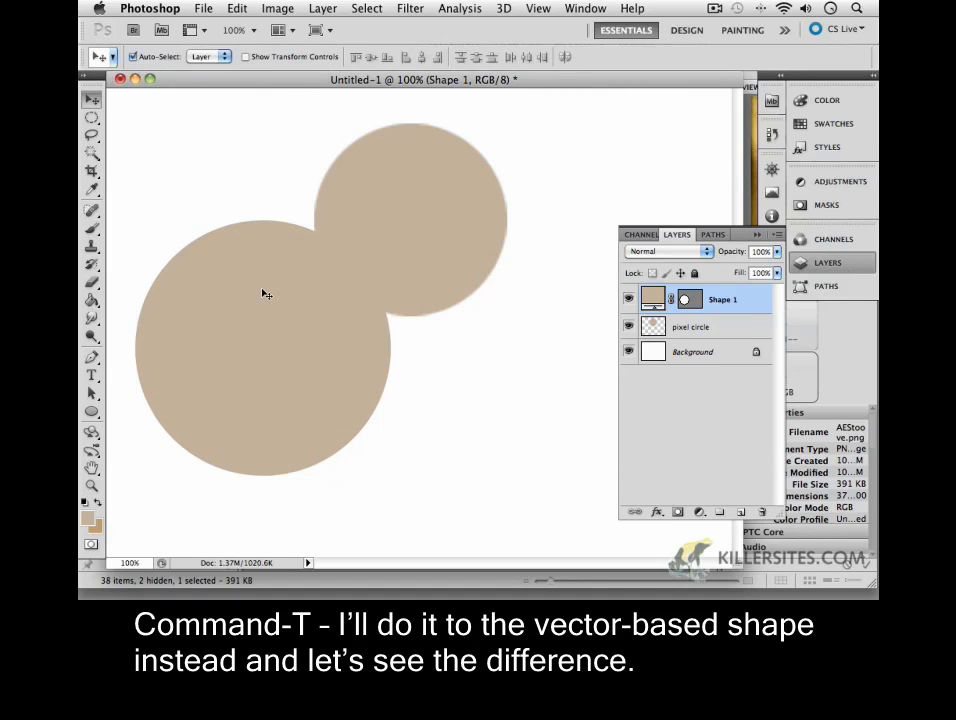
Move the vector circle over the pixel circle to compare their edges, place it at the canvas's lower left and deselect it.
{"action": "left_click_drag", "start_coordinate": [265, 293], "coordinate": [449, 226]}
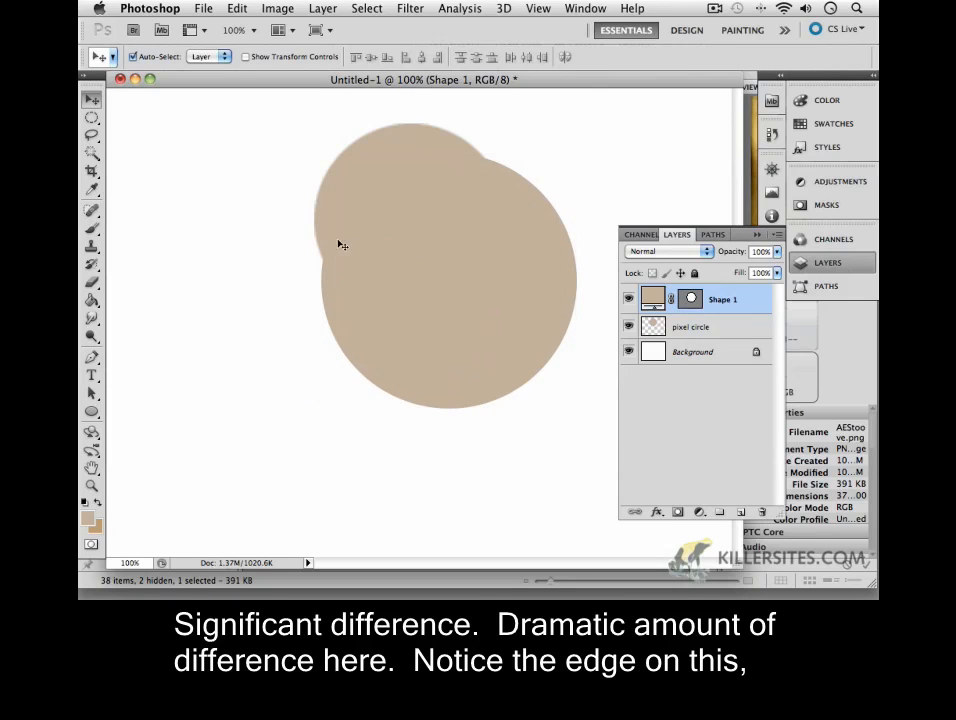
{"action": "left_click_drag", "start_coordinate": [390, 240], "coordinate": [472, 232]}
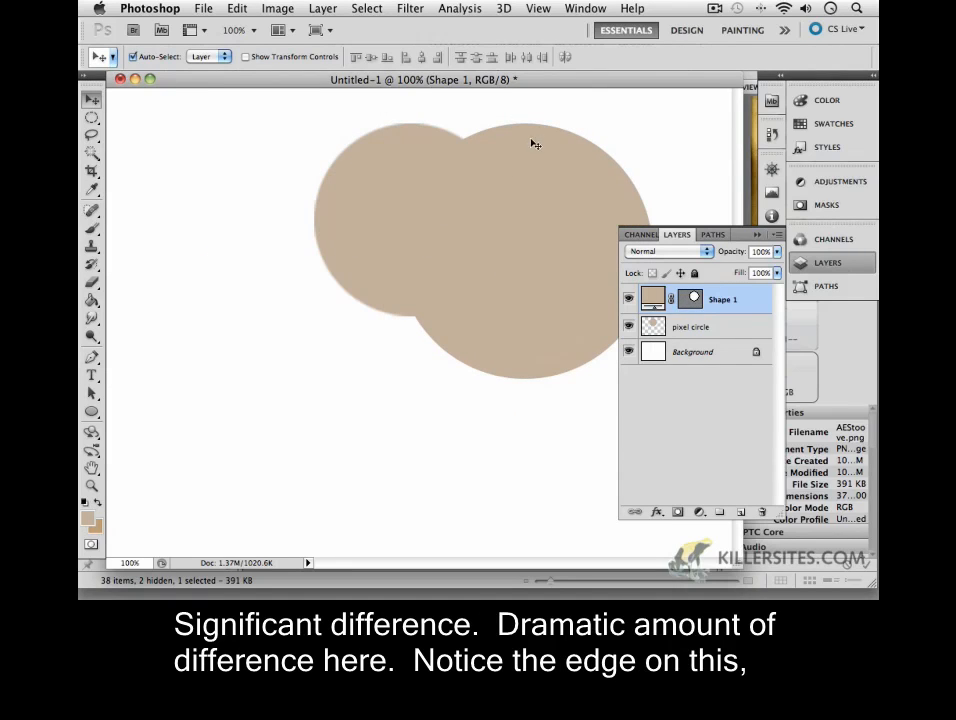
{"action": "left_click_drag", "start_coordinate": [516, 195], "coordinate": [239, 301]}
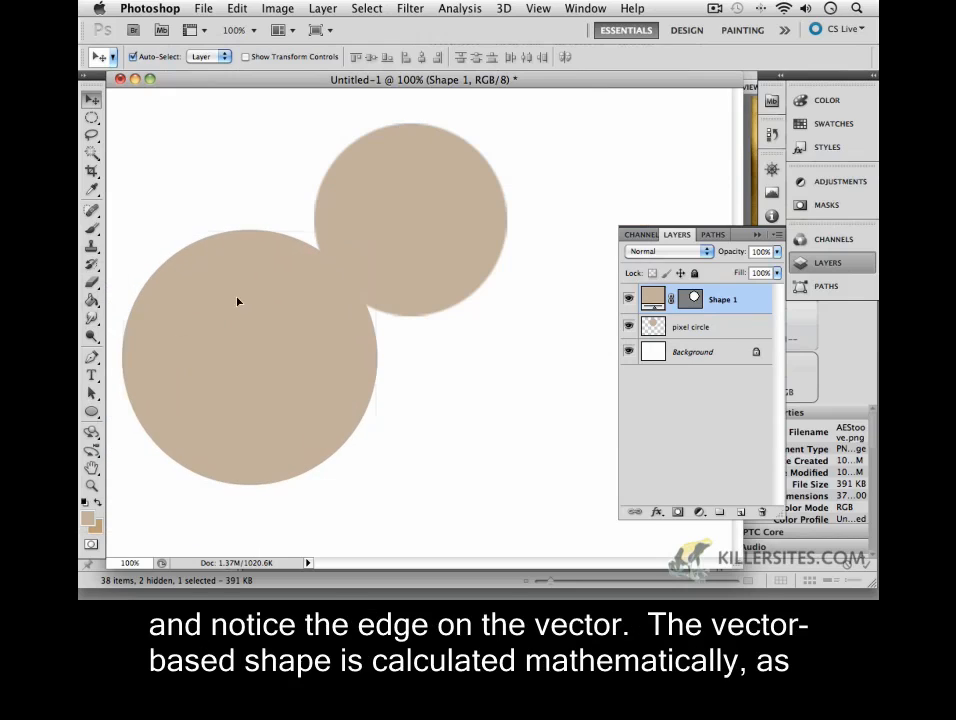
{"action": "left_click", "coordinate": [239, 196]}
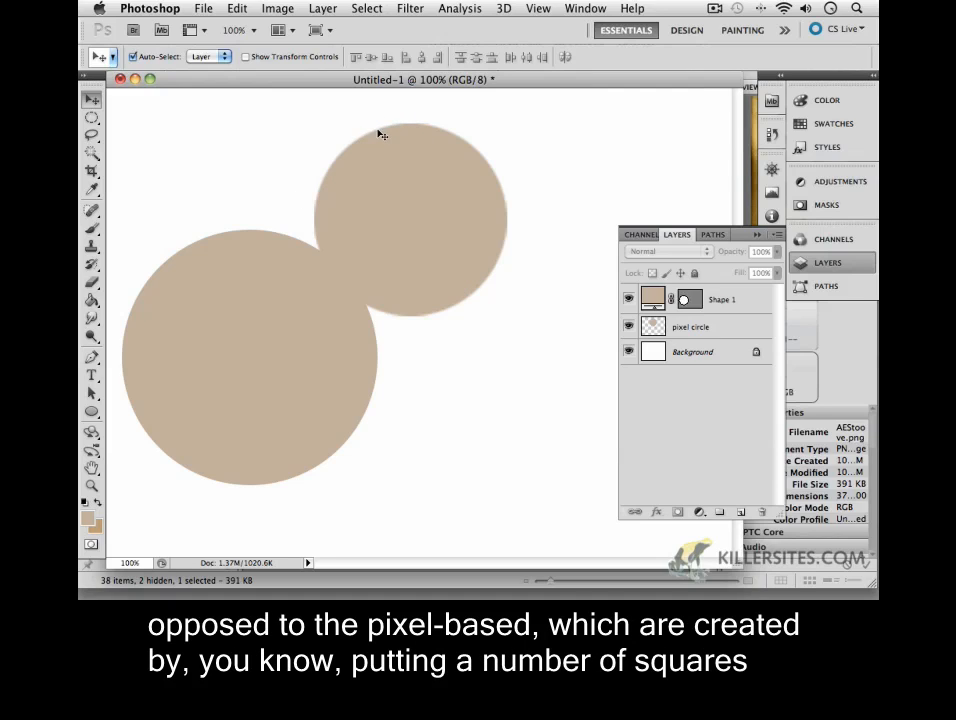
Select the pixel circle, nudging it slightly down, and fill it with the foreground color red (ff0000) using the Paint Bucket.
{"action": "left_click_drag", "start_coordinate": [407, 180], "coordinate": [400, 213]}
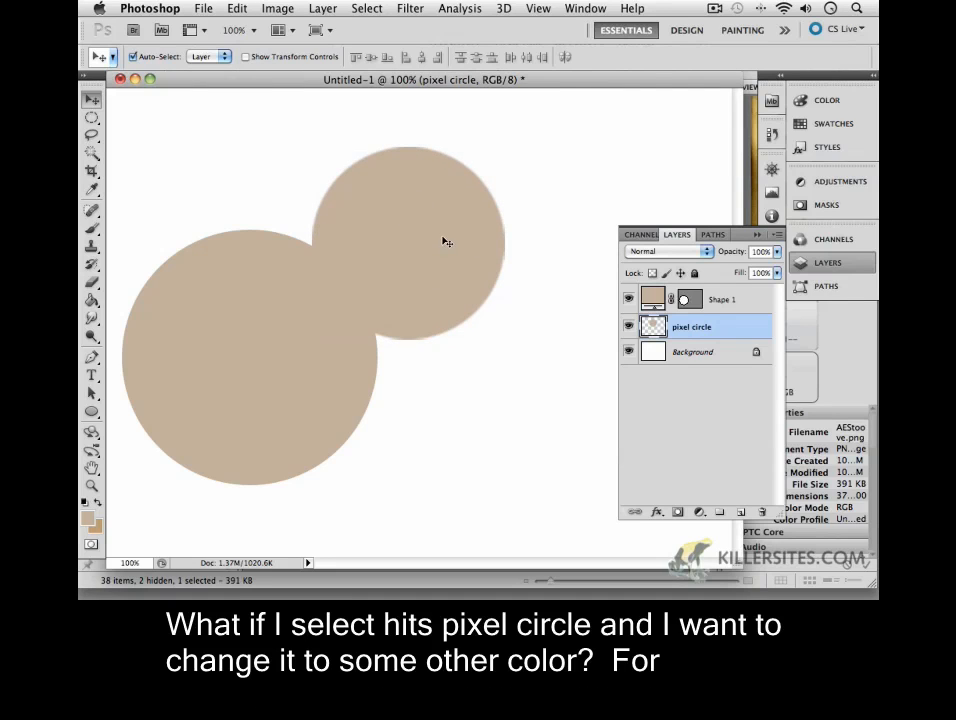
{"action": "left_click", "coordinate": [89, 519]}
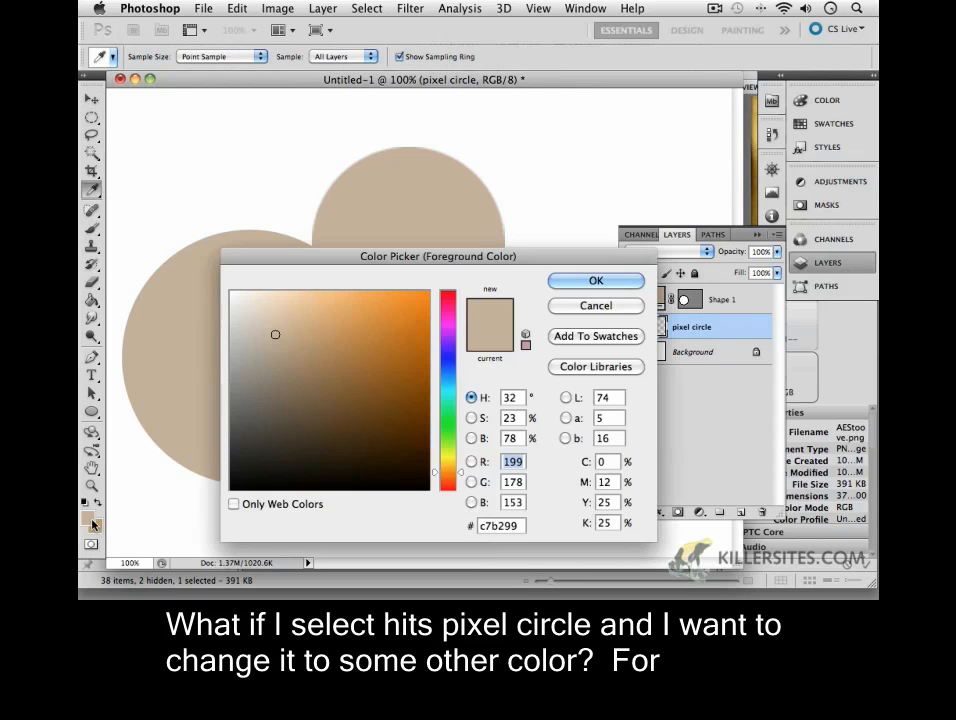
{"action": "left_click_drag", "start_coordinate": [452, 300], "coordinate": [437, 291]}
{"action": "left_click", "coordinate": [430, 292]}
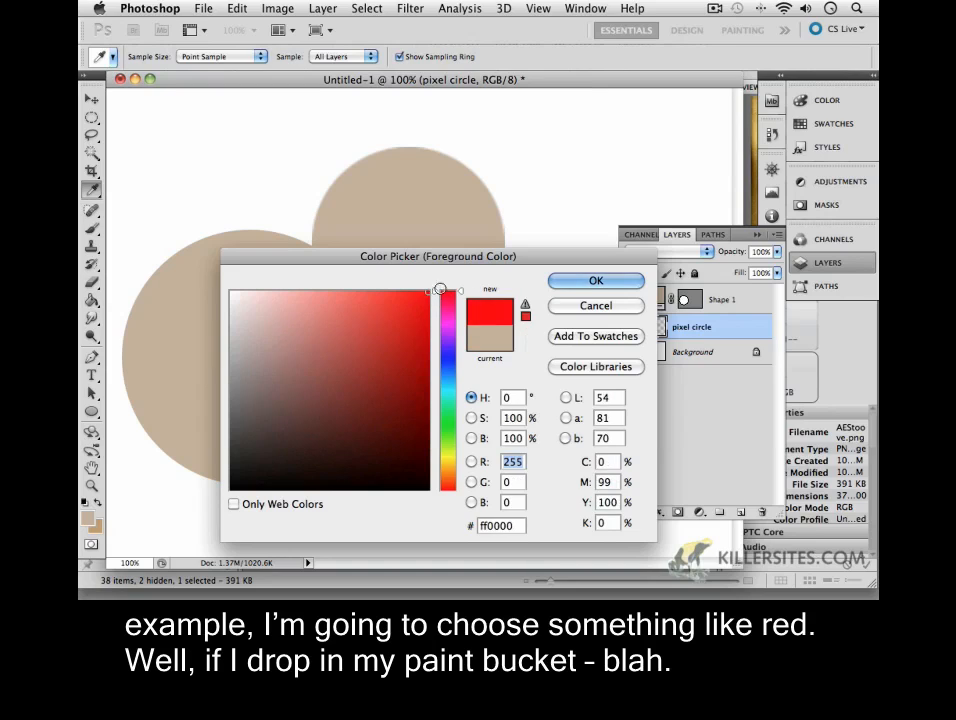
{"action": "left_click", "coordinate": [589, 283]}
{"action": "left_click", "coordinate": [91, 300]}
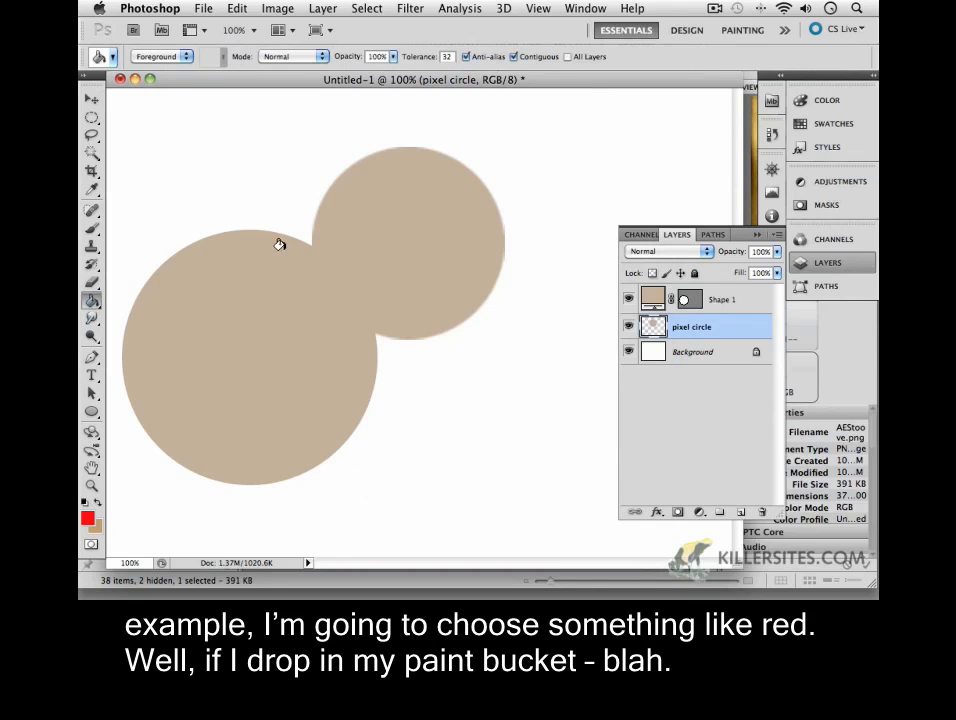
{"action": "left_click", "coordinate": [365, 221]}
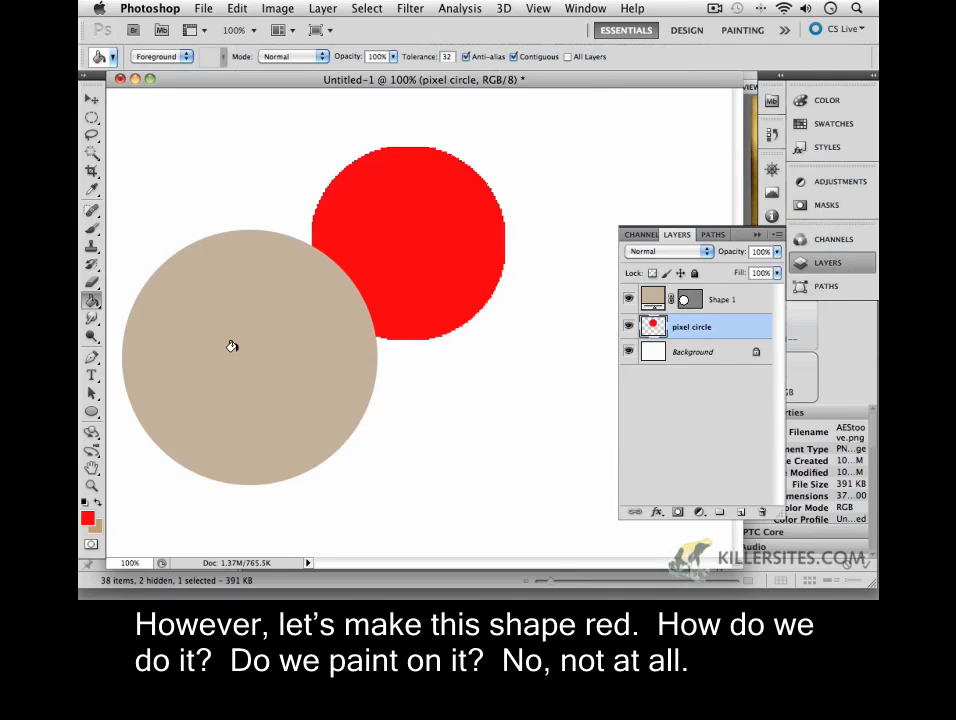
Recolor the vector circle by changing the Shape 1 layer's solid color to the red (ff0000) sampled from the pixel circle.
{"action": "left_click", "coordinate": [91, 99]}
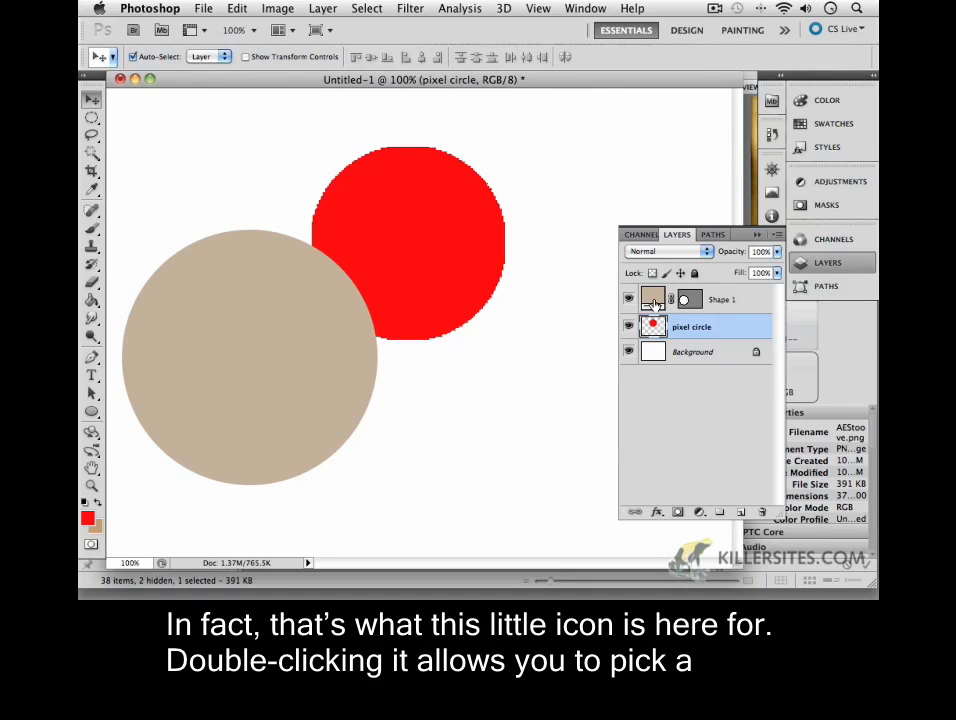
{"action": "double_click", "coordinate": [653, 300]}
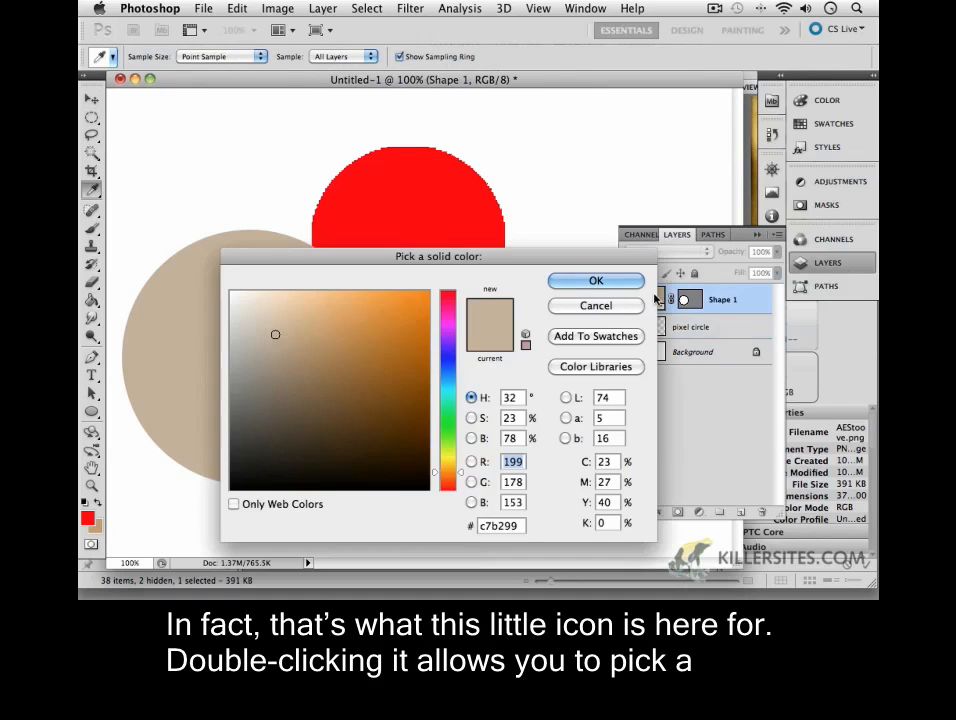
{"action": "left_click", "coordinate": [388, 165]}
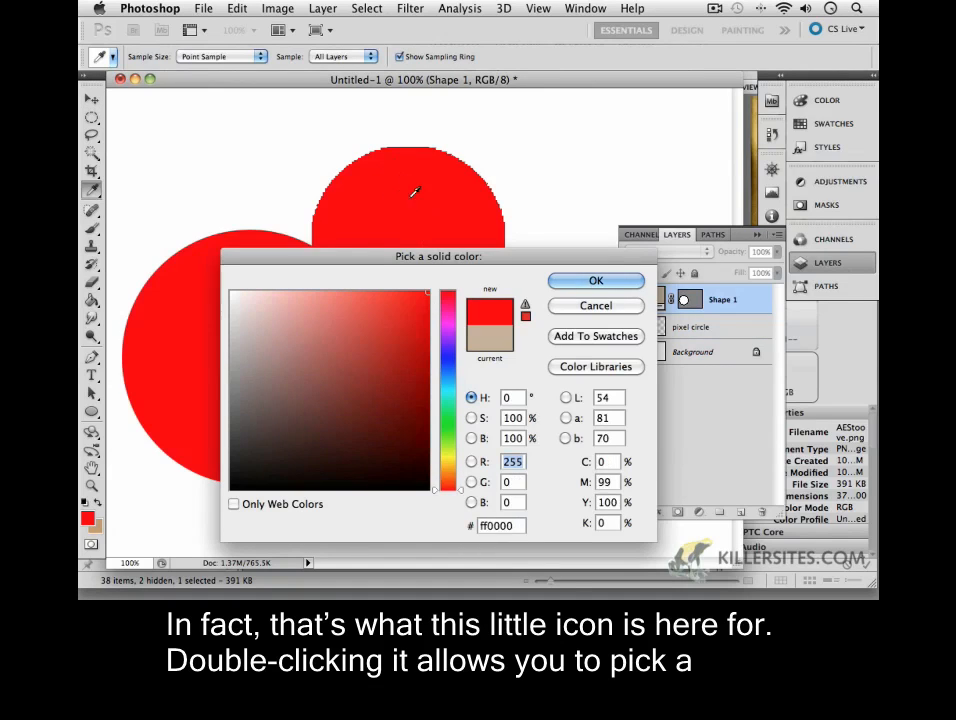
{"action": "left_click", "coordinate": [592, 283]}
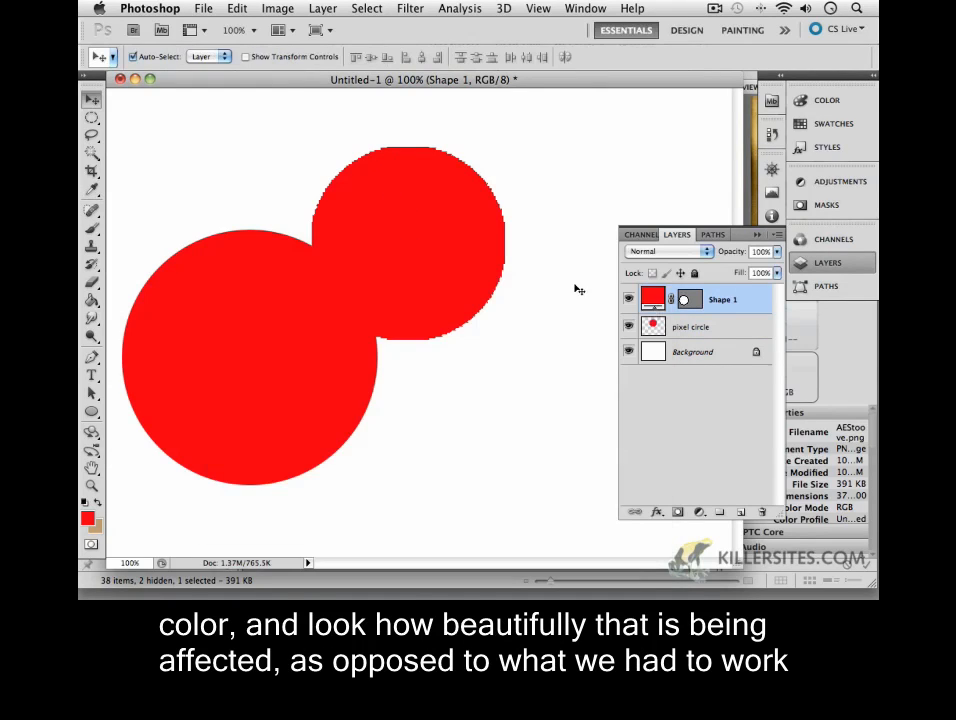
Reposition the two red circles slightly on the canvas to compare their edges, keeping the vector circle at the pixel circle's lower left.
{"action": "mouse_move", "coordinate": [220, 329]}
{"action": "left_mouse_down"}
{"action": "mouse_move", "coordinate": [186, 250]}
{"action": "mouse_move", "coordinate": [222, 343]}
{"action": "left_mouse_up"}
{"action": "left_click_drag", "start_coordinate": [423, 219], "coordinate": [408, 187]}
{"action": "left_click_drag", "start_coordinate": [262, 373], "coordinate": [257, 333]}
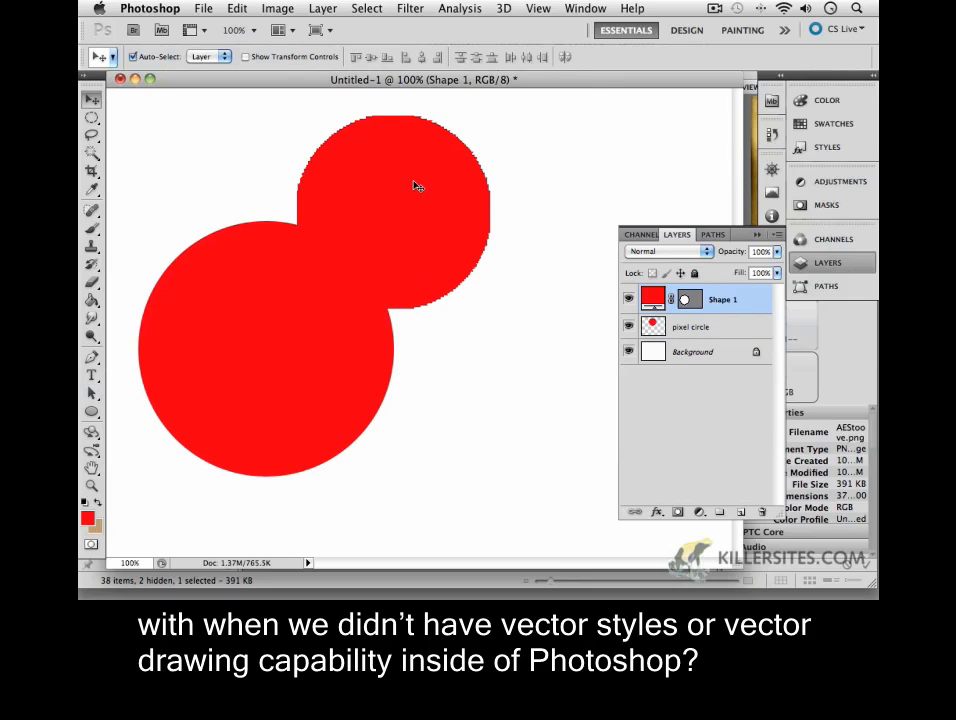
{"action": "mouse_move", "coordinate": [416, 186]}
{"action": "left_mouse_down"}
{"action": "mouse_move", "coordinate": [418, 228]}
{"action": "mouse_move", "coordinate": [420, 207]}
{"action": "left_mouse_up"}
{"action": "mouse_move", "coordinate": [302, 354]}
{"action": "left_mouse_down"}
{"action": "mouse_move", "coordinate": [294, 405]}
{"action": "mouse_move", "coordinate": [256, 348]}
{"action": "mouse_move", "coordinate": [302, 367]}
{"action": "left_mouse_up"}
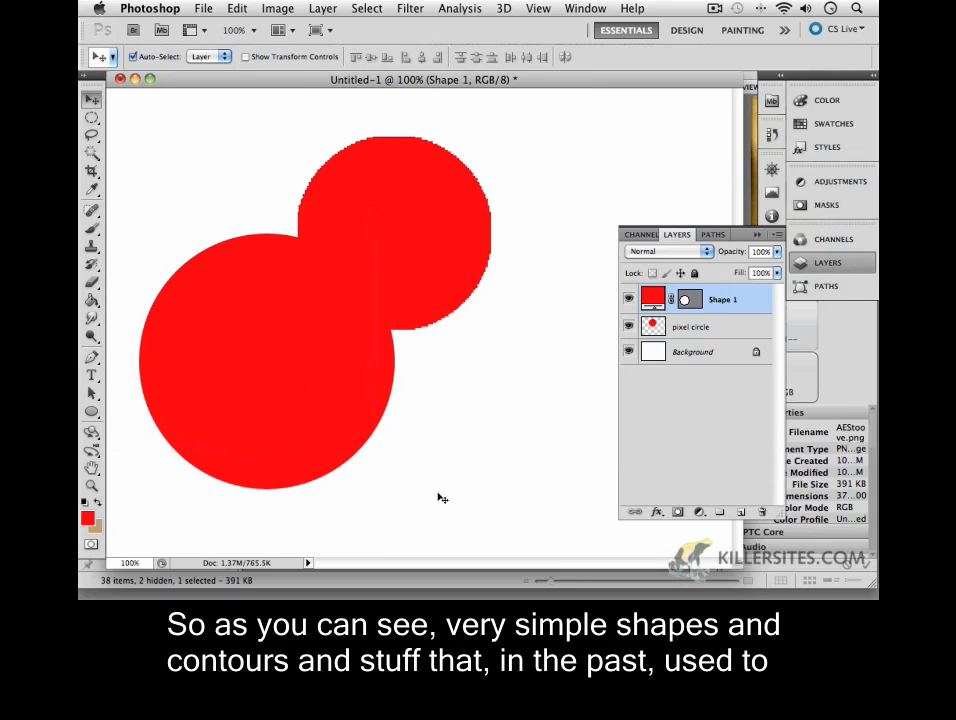